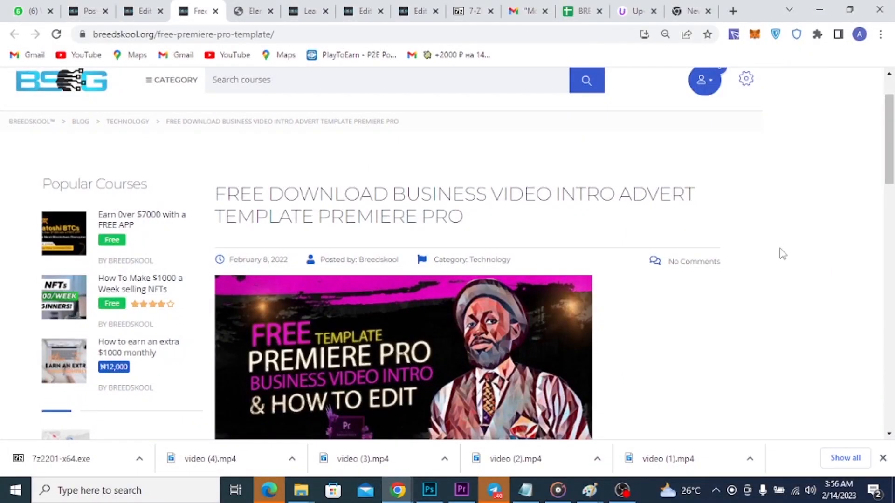
Open the template download link in the article on the free Premiere Pro business video intro template
left_click_drag(276, 34, 81, 36)
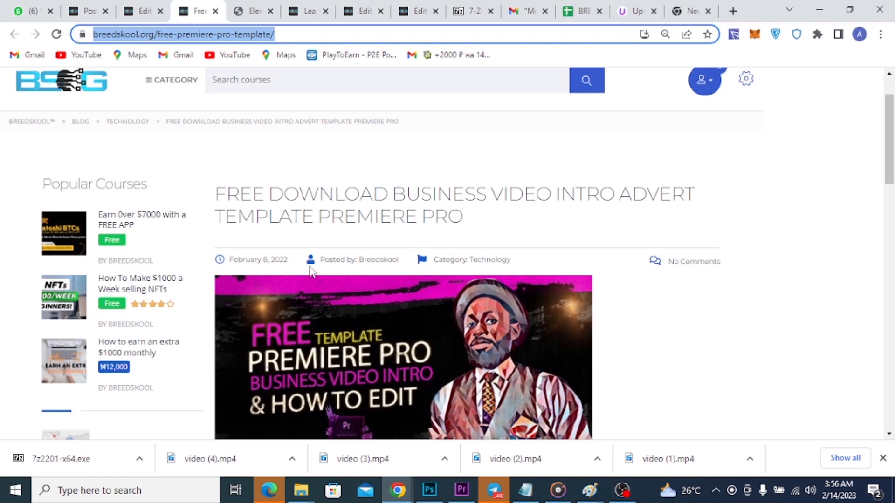
scroll(317, 271, "down", 3)
scroll(381, 281, "down", 3)
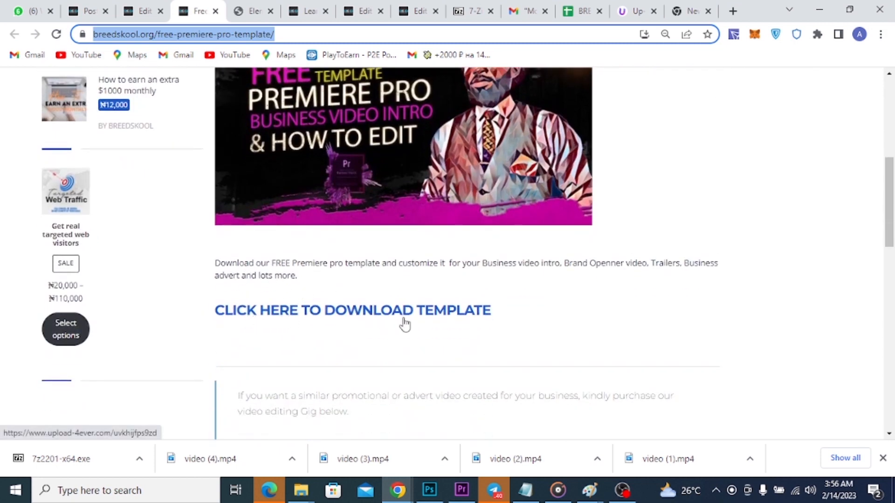
left_click(361, 312)
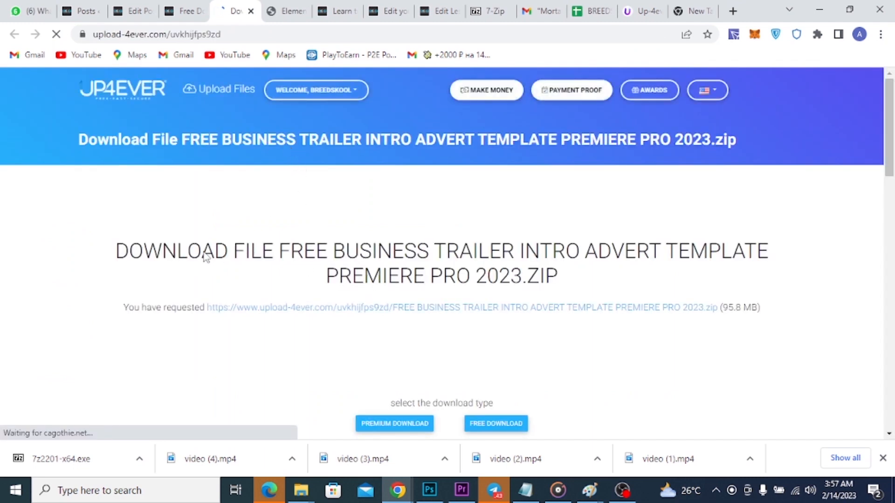
Try to start the free download of the template zip, closing the advertising tab that opens
scroll(248, 278, "down", 3)
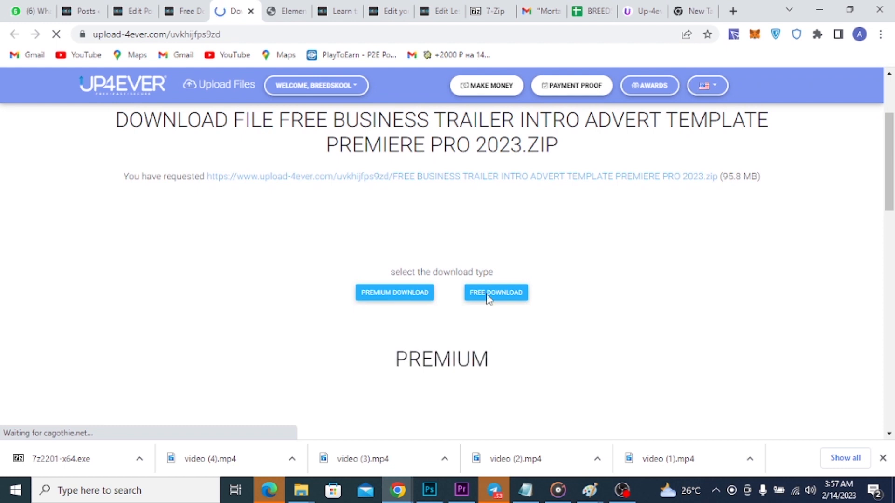
left_click(493, 294)
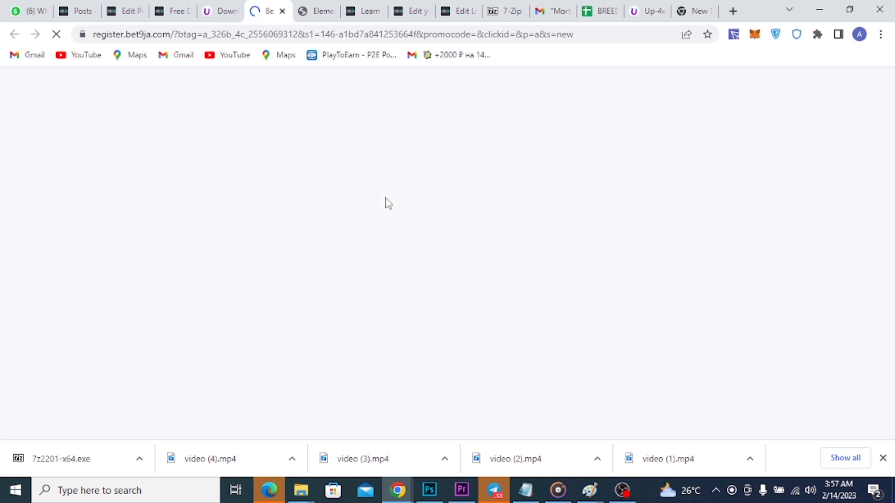
left_click(282, 12)
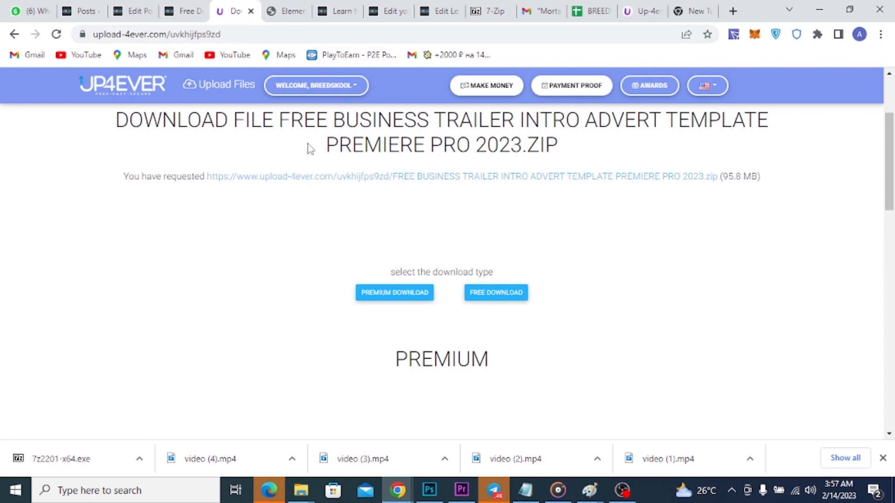
left_click(491, 300)
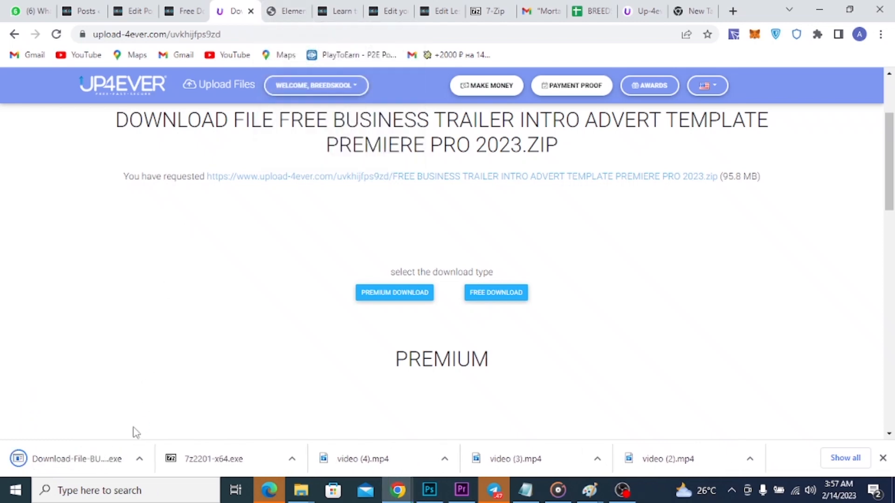
Show the unwanted Hola Browser setup file in its download folder and delete it
left_click(140, 459)
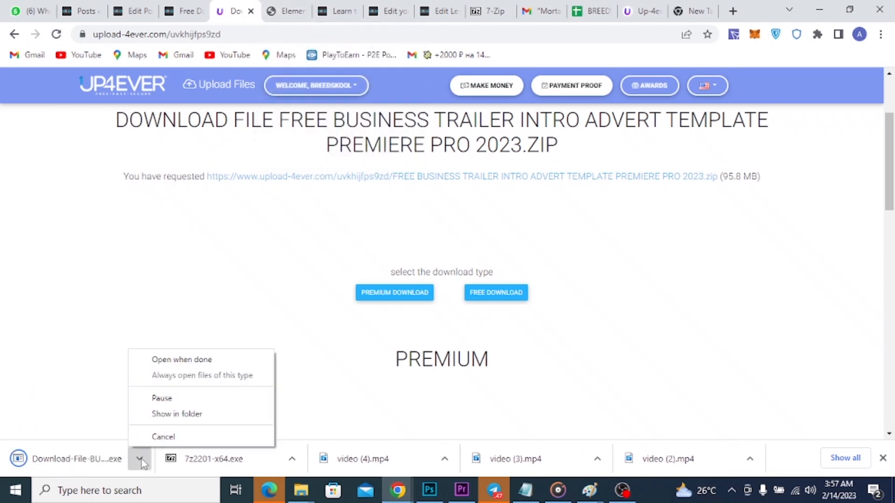
left_click(178, 415)
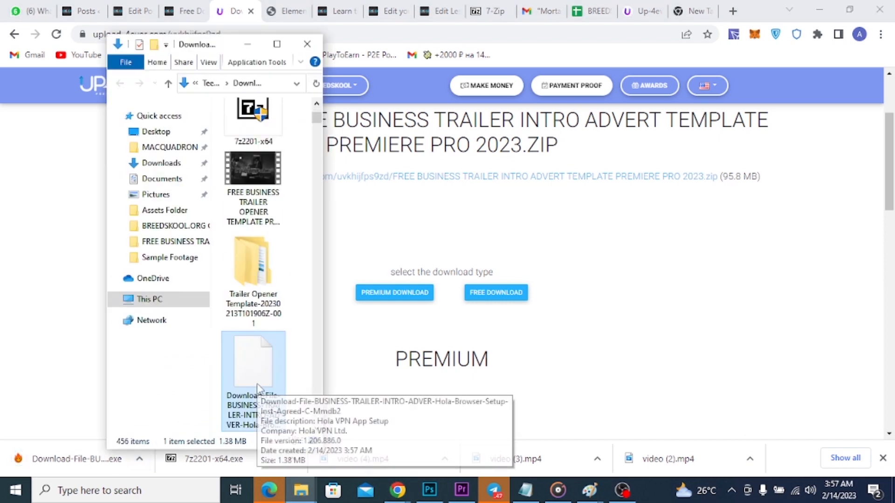
key("Delete")
left_click(458, 228)
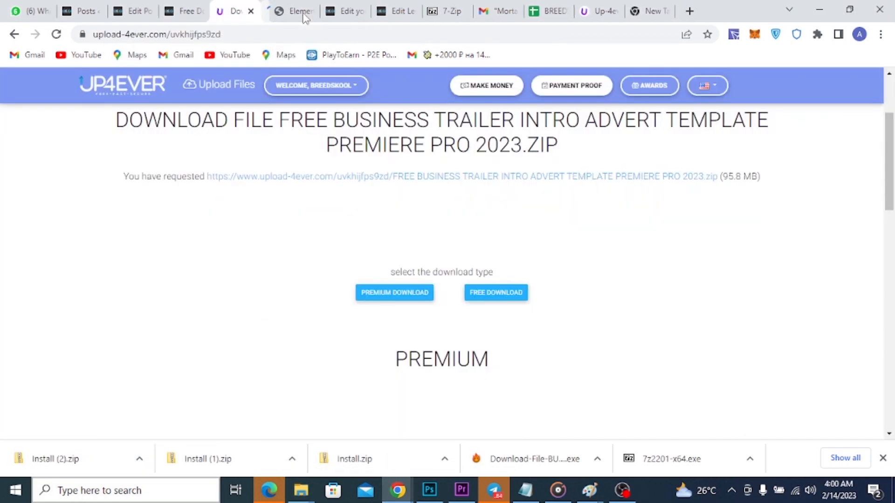
Generate a free download link, passing the robot check, and download FREE BUSINESS TRAILER INTRO ADVERT TEMPLATE PREMIERE PRO 2023.zip
left_click(507, 294)
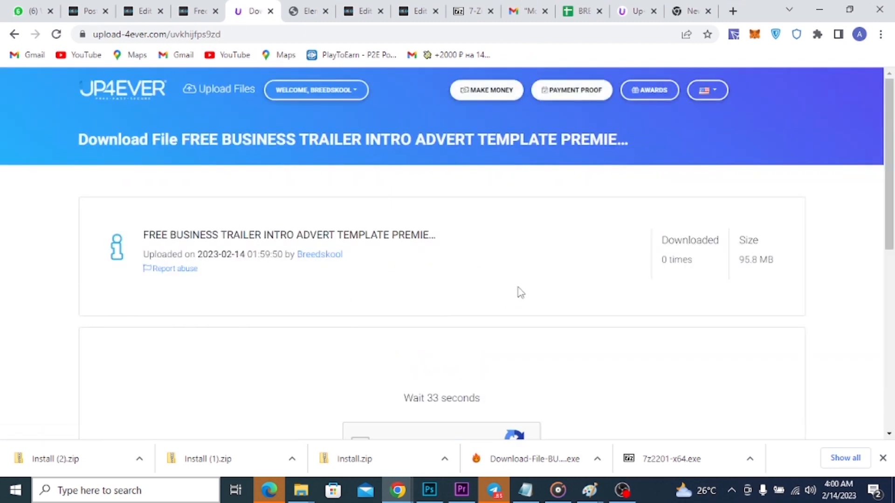
scroll(411, 287, "down", 2)
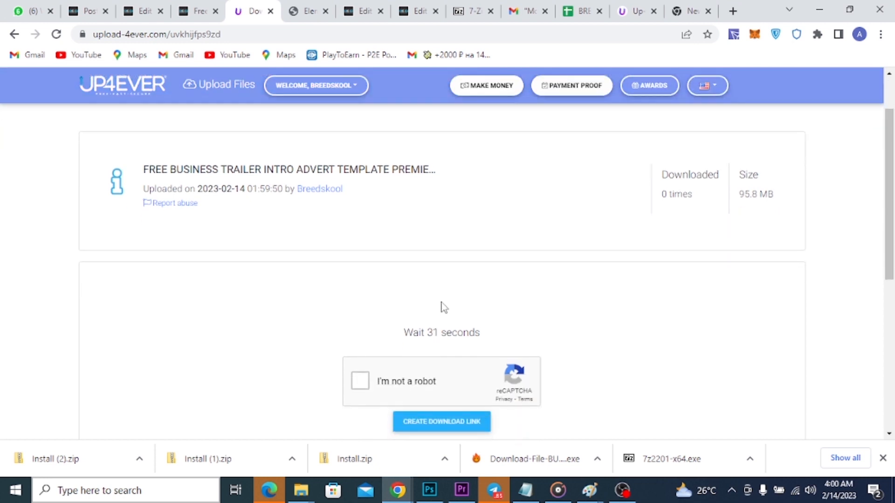
scroll(336, 119, "down", 2)
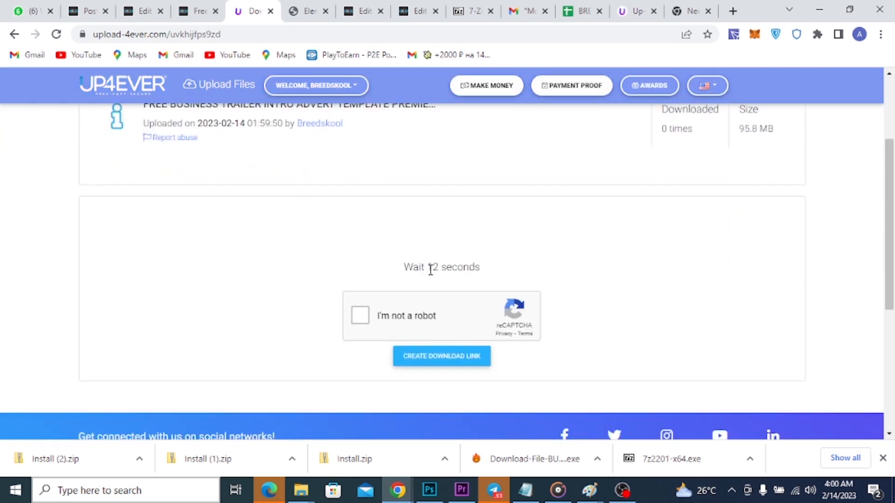
scroll(399, 270, "up", 2)
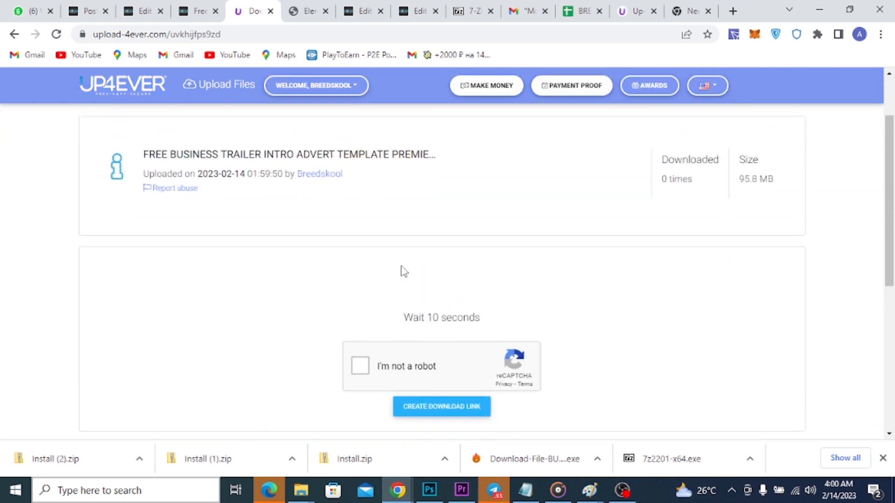
left_click(404, 319)
left_click(302, 12)
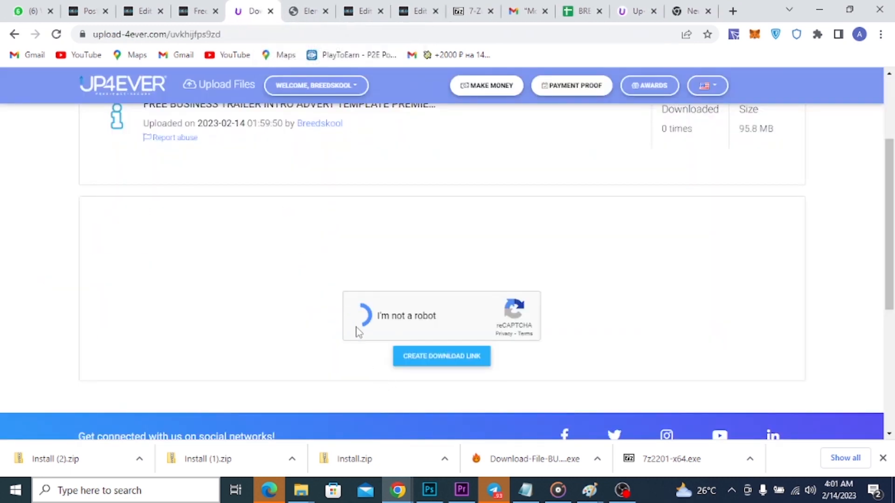
left_click(424, 363)
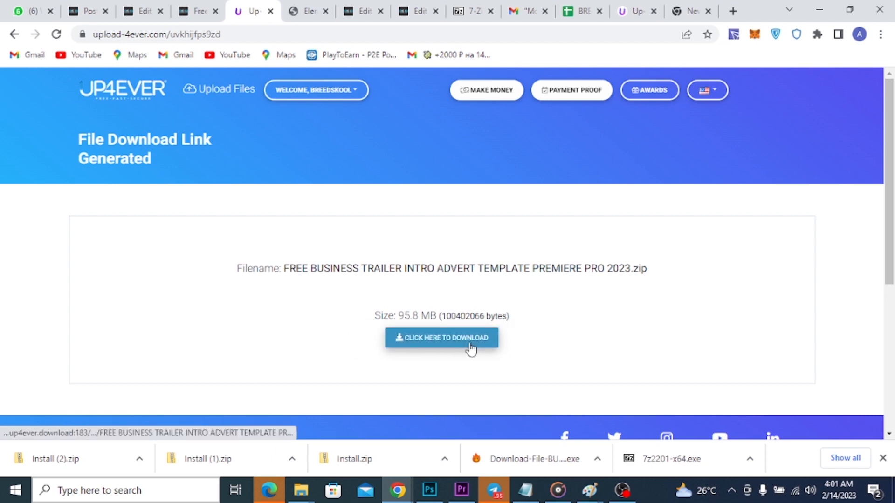
left_click(442, 348)
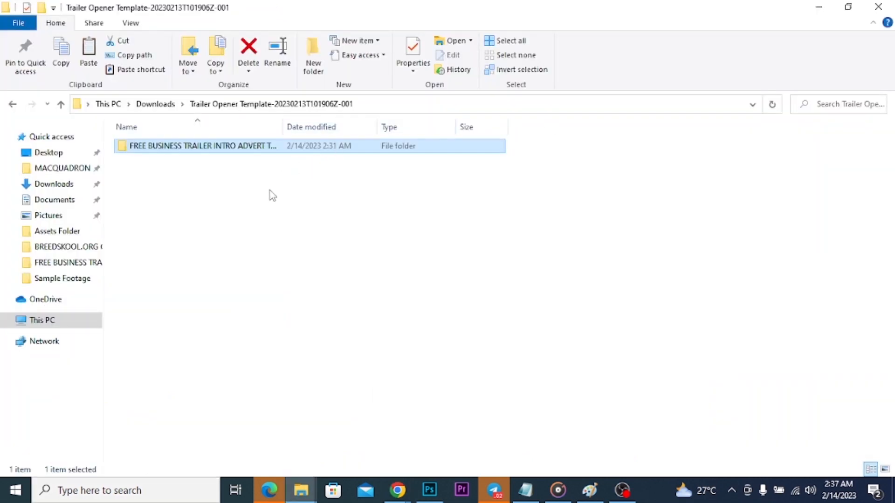
Open the FREE BUSINESS TRAILER INTRO ADVERT TEMPLATE PREMIERE PRO 2023 folder and launch the Premiere Pro project inside it
double_click(236, 149)
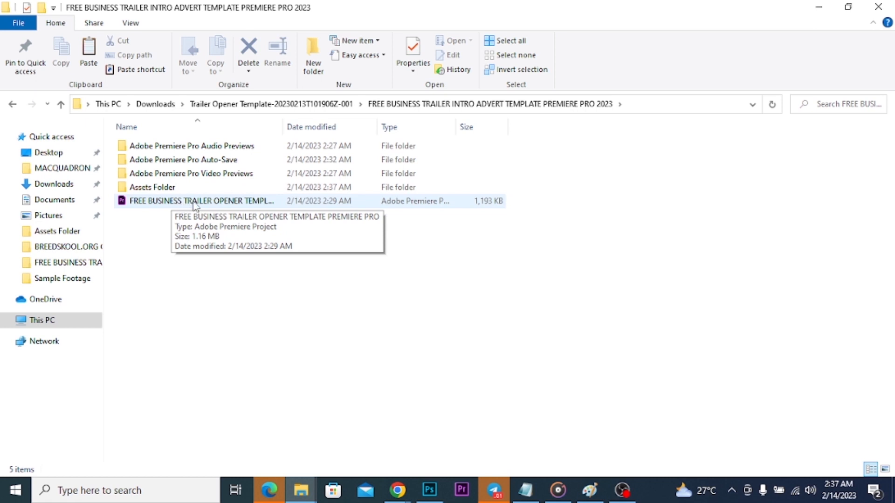
double_click(151, 205)
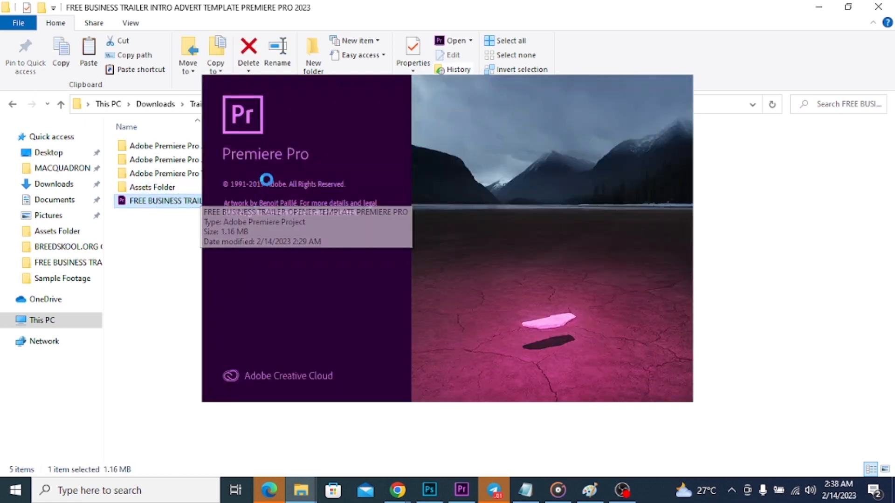
Look through the template's Assets Folder and the media files in its Sample Footage subfolder
double_click(164, 188)
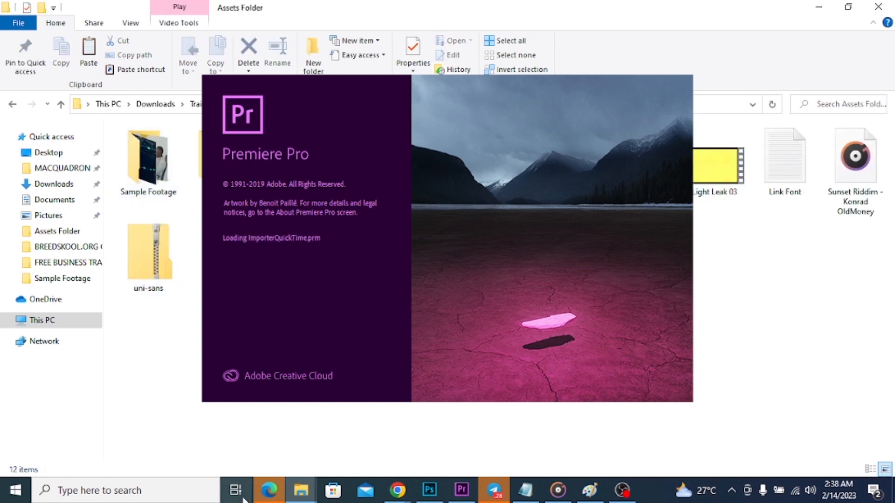
mouse_move(301, 490)
left_click(352, 467)
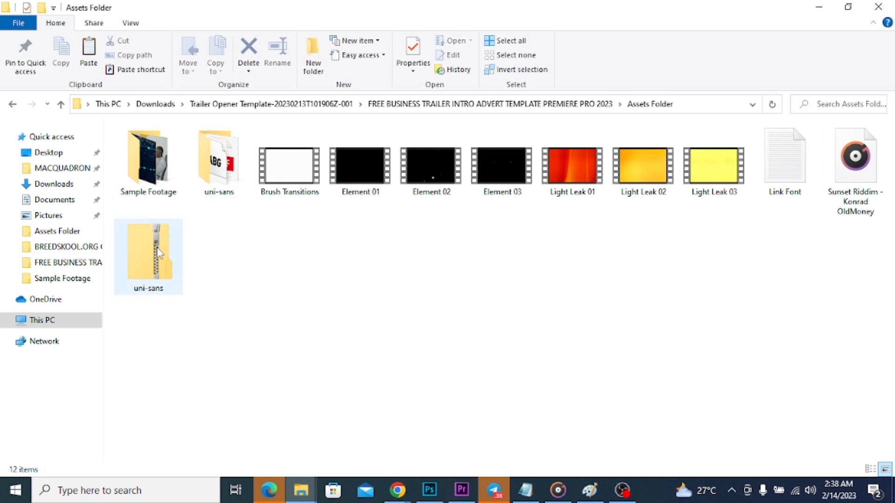
double_click(152, 161)
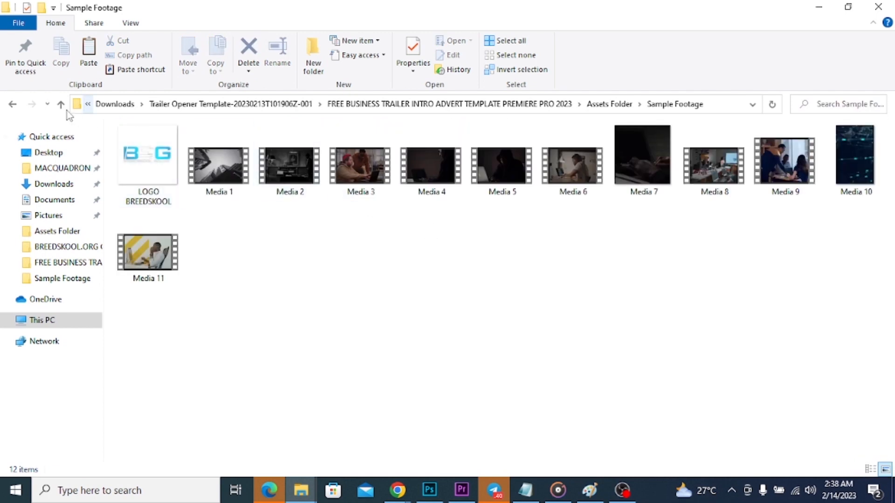
left_click(13, 106)
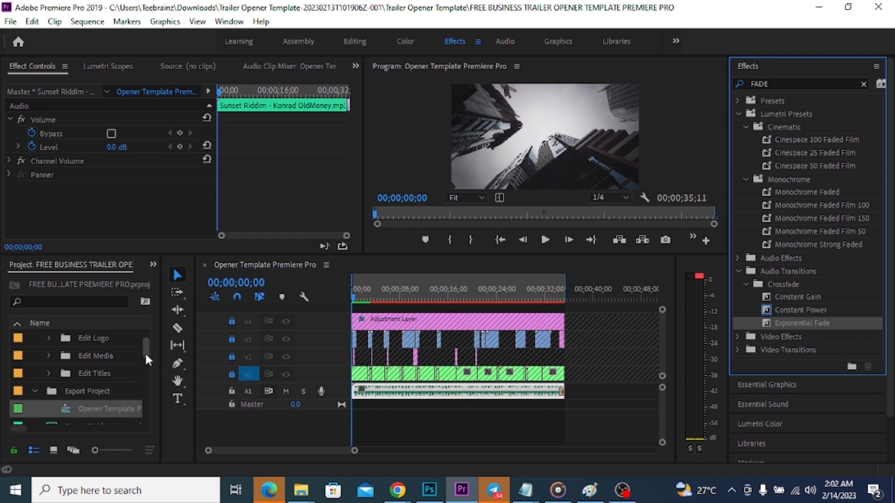
Expand the Edit Logo bin in the Premiere Pro project and open its Logo sequence in the timeline
left_click(48, 337)
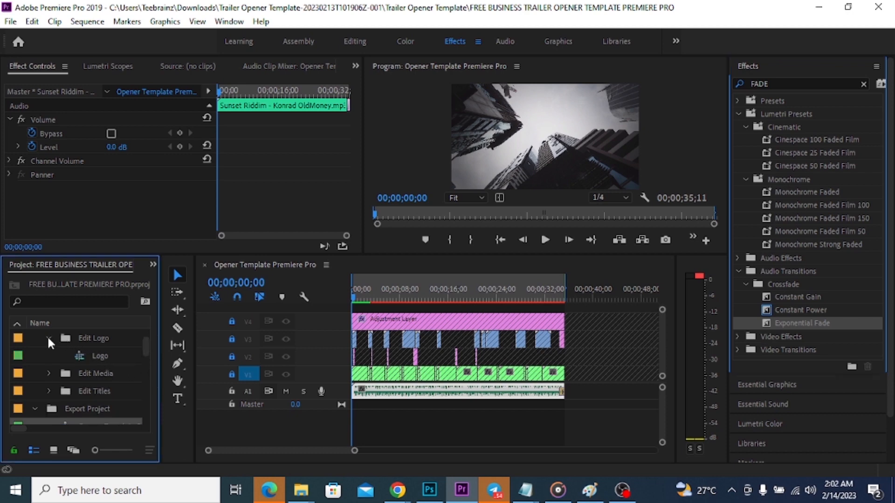
double_click(79, 356)
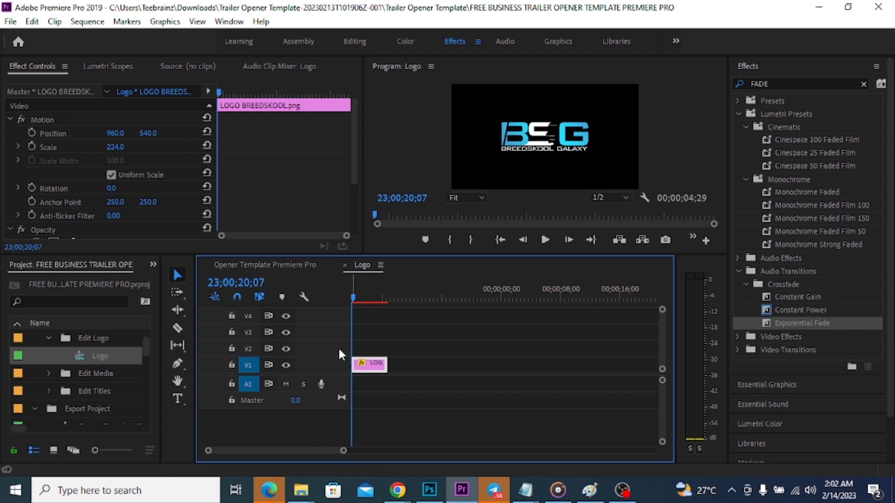
Switch to File Explorer to view the Documents folder, and return to Premiere Pro
mouse_move(307, 492)
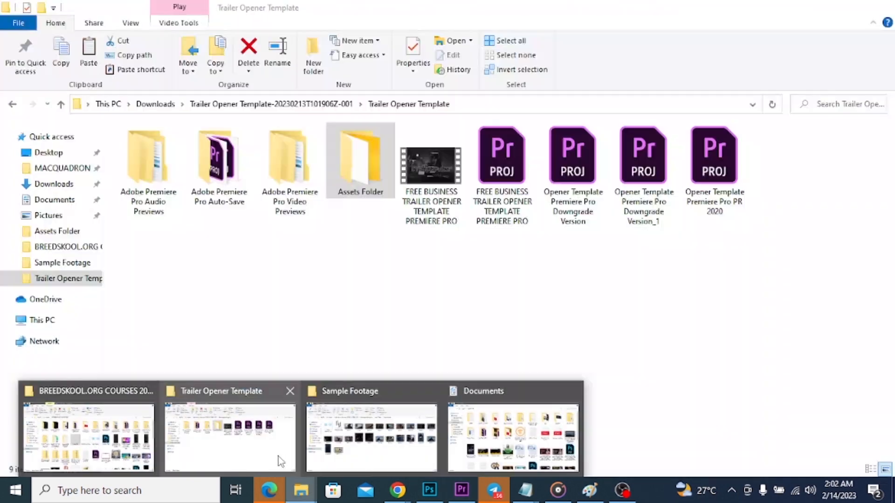
mouse_move(371, 454)
left_click(496, 436)
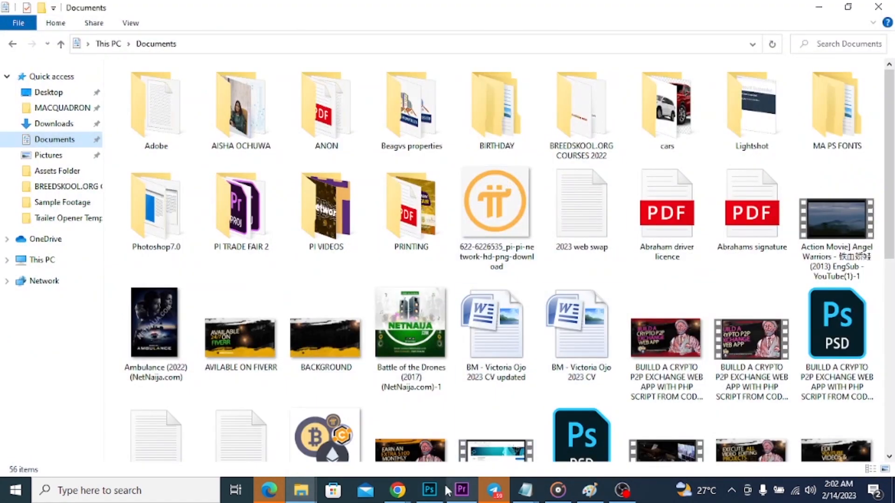
left_click(461, 489)
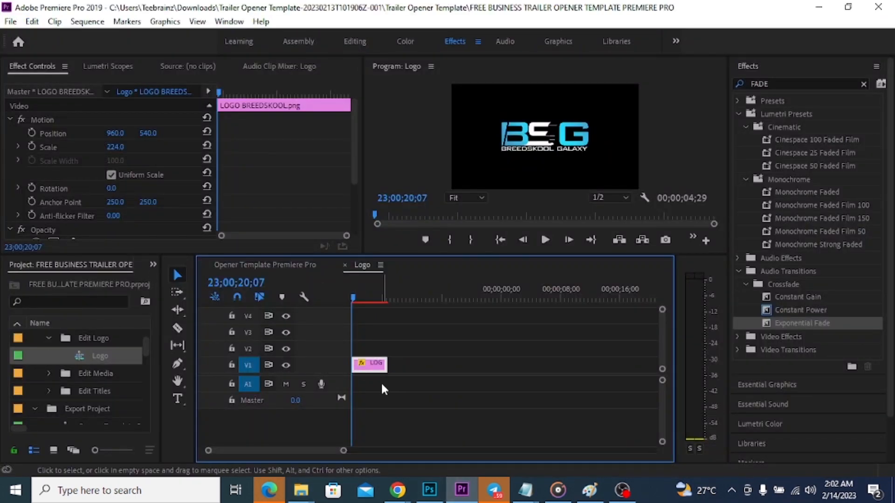
Open the Media 01 sequence from the Edit Media bin and move the playhead to 00:00:00:15
left_click(48, 339)
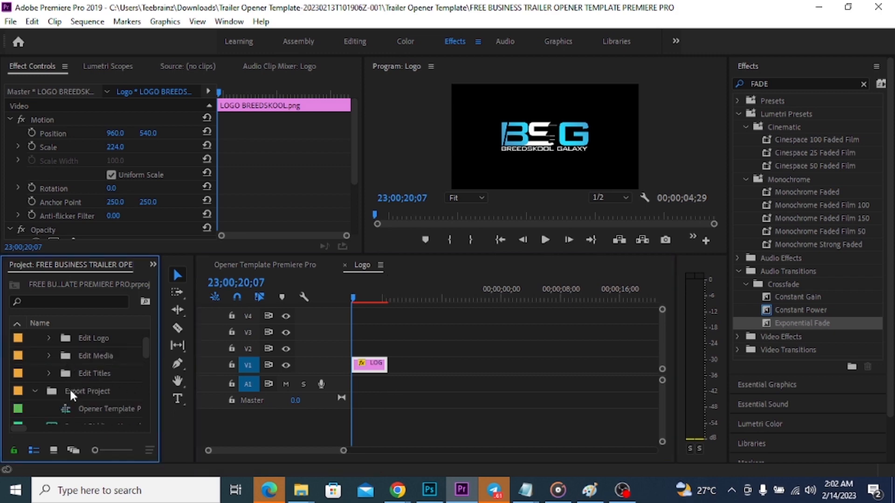
left_click(48, 356)
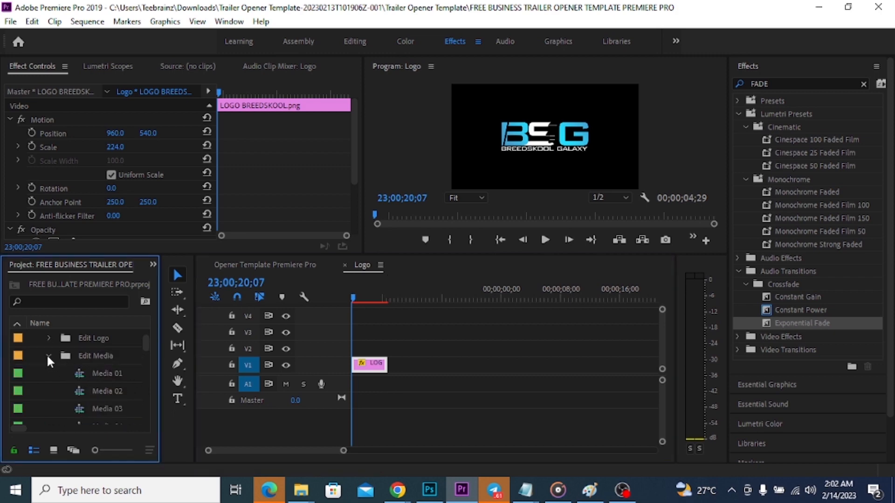
double_click(79, 372)
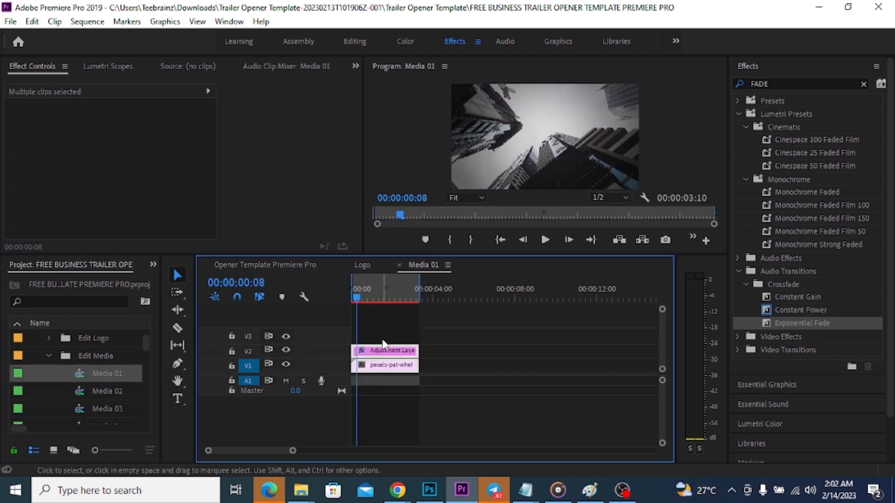
left_click_drag(385, 298, 361, 298)
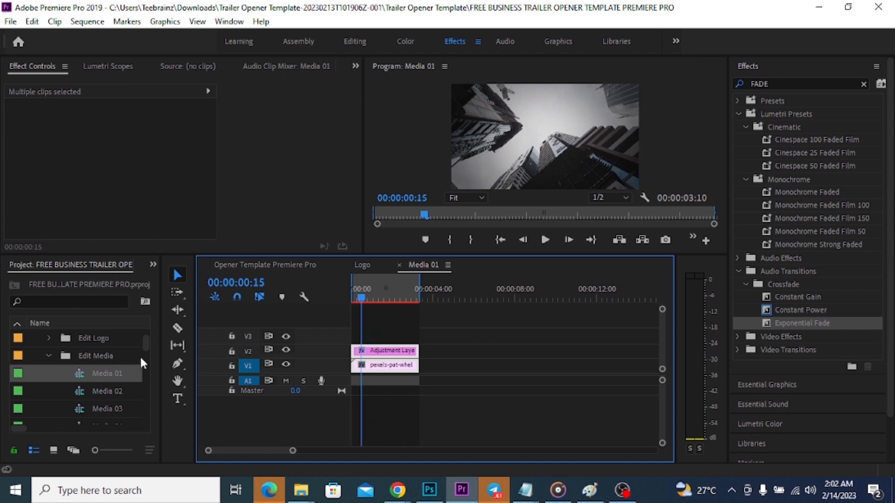
scroll(85, 376, "down", 4)
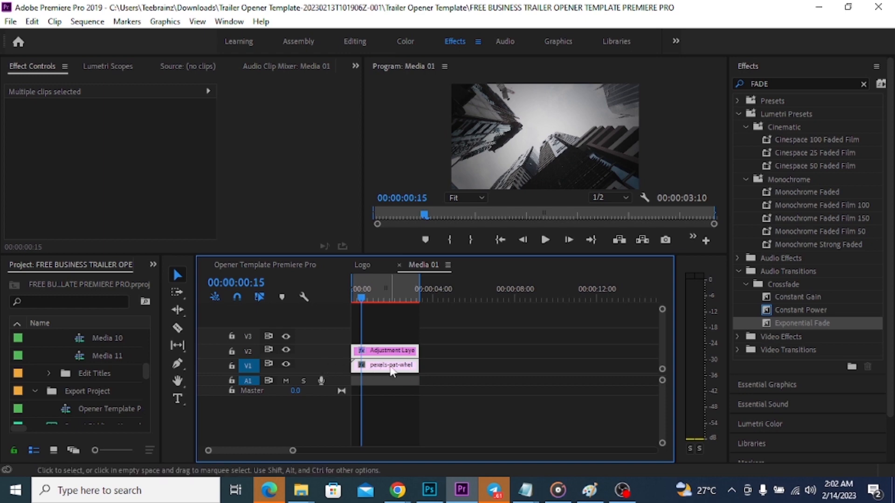
Hide video track V1 and move the footage clip and adjustment layer up to tracks V2 and V3
left_click(285, 364)
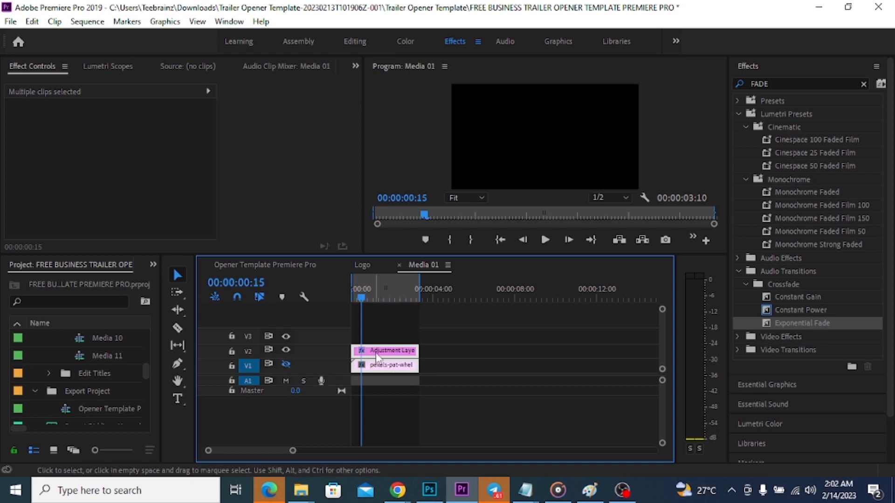
left_click_drag(378, 350, 378, 337)
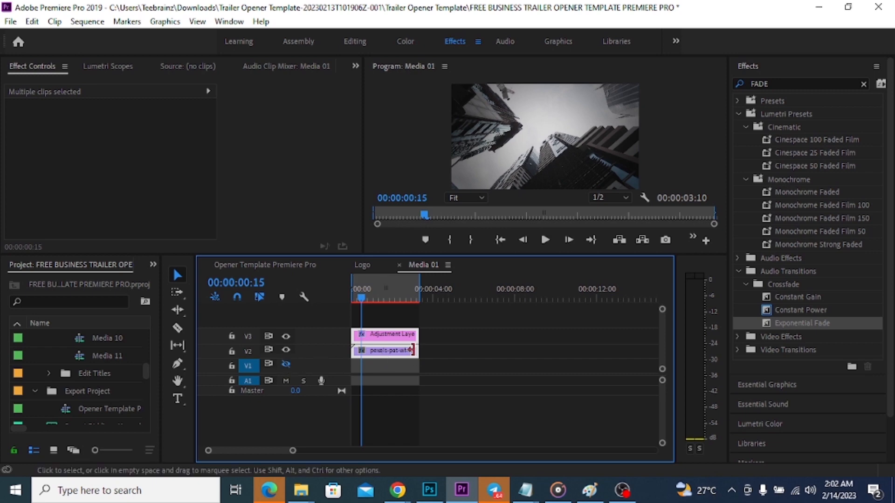
Undo the move of the footage clip and adjustment layer, and make video track V1 visible again
key("ctrl+z")
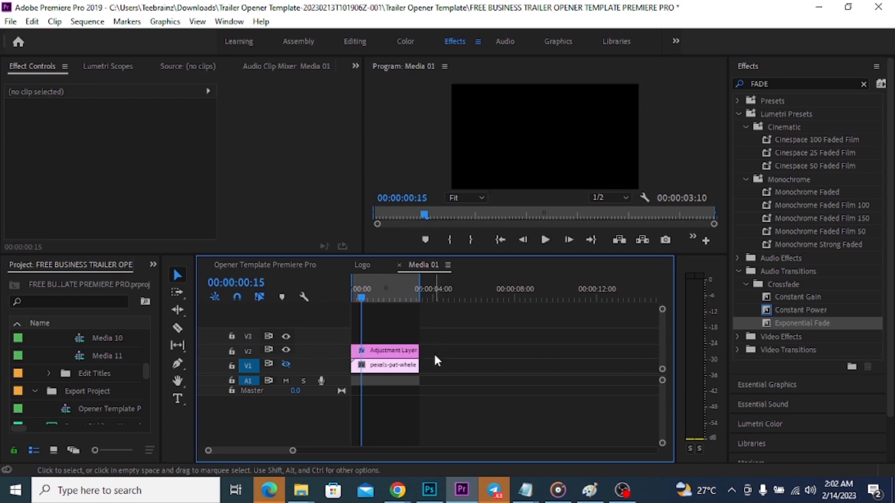
left_click(287, 364)
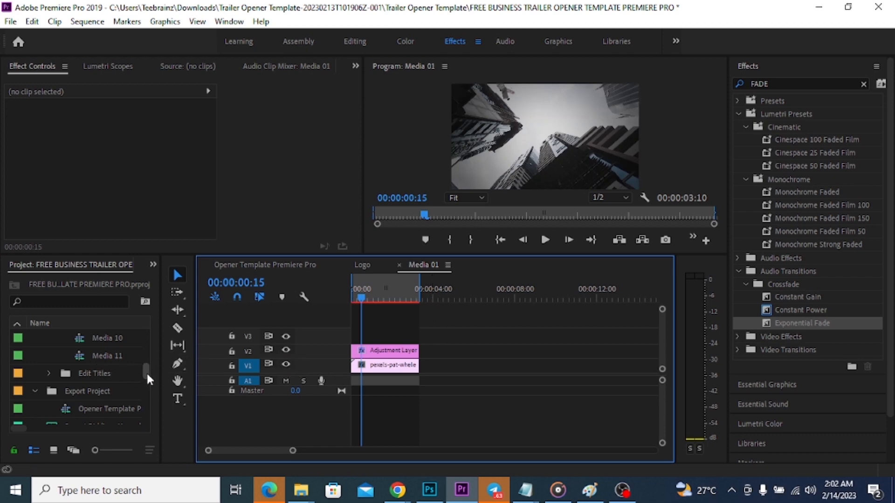
Collapse the Edit Media bin, expand the Edit Titles bin and open its Title 01 sequence in the timeline
left_click_drag(147, 374, 144, 351)
scroll(66, 369, "up", 2)
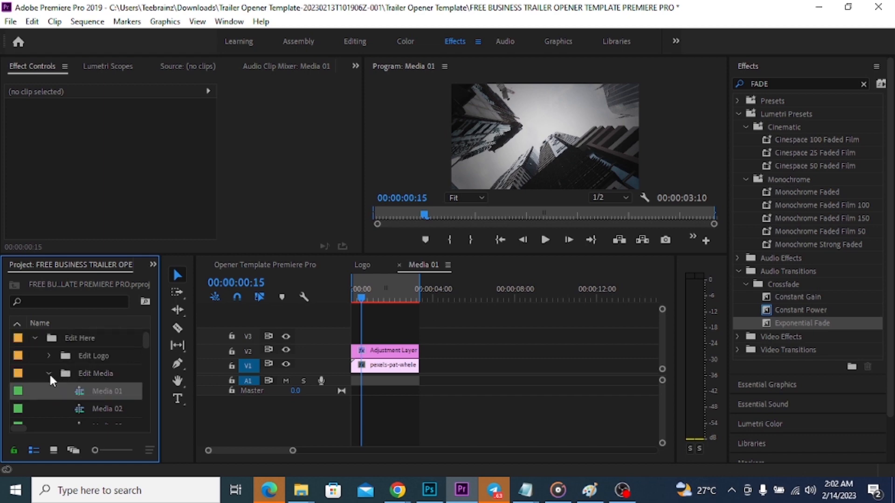
left_click(49, 374)
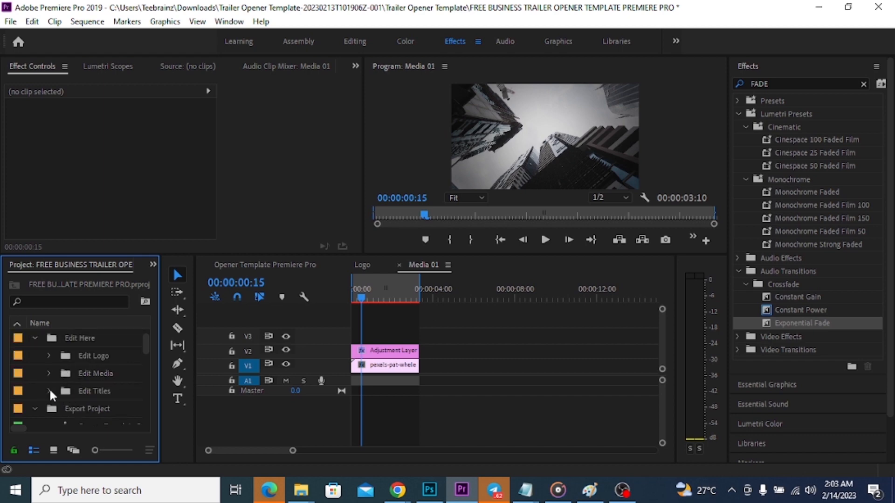
left_click(49, 392)
scroll(90, 391, "down", 2)
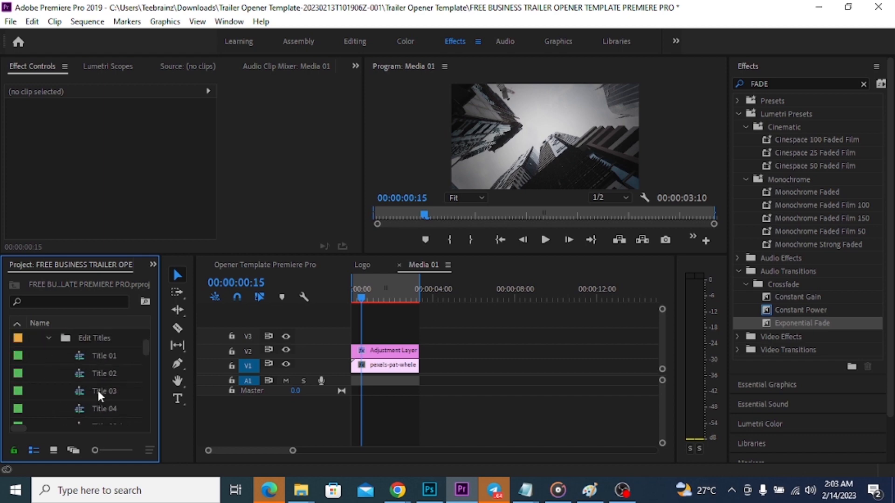
left_click(77, 356)
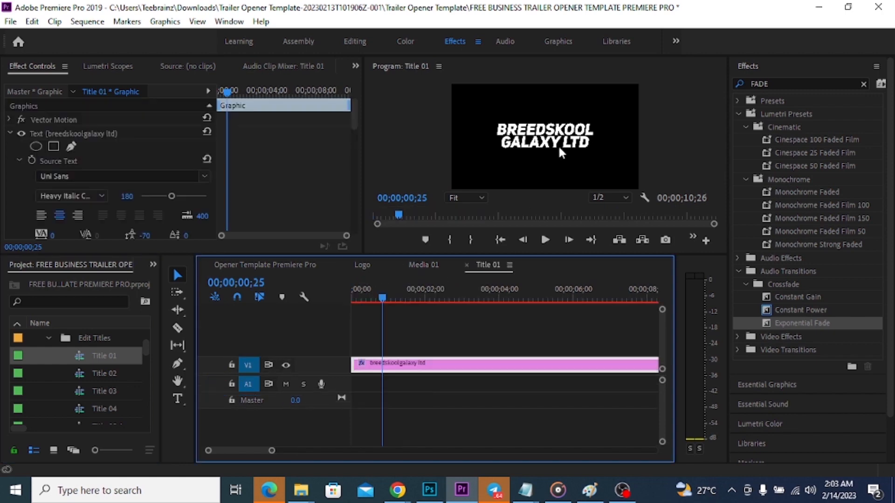
Move the playhead to 00;00;03;01 in Title 01 and select all of the title text in the preview for editing
left_click_drag(383, 296, 463, 295)
left_click(571, 143)
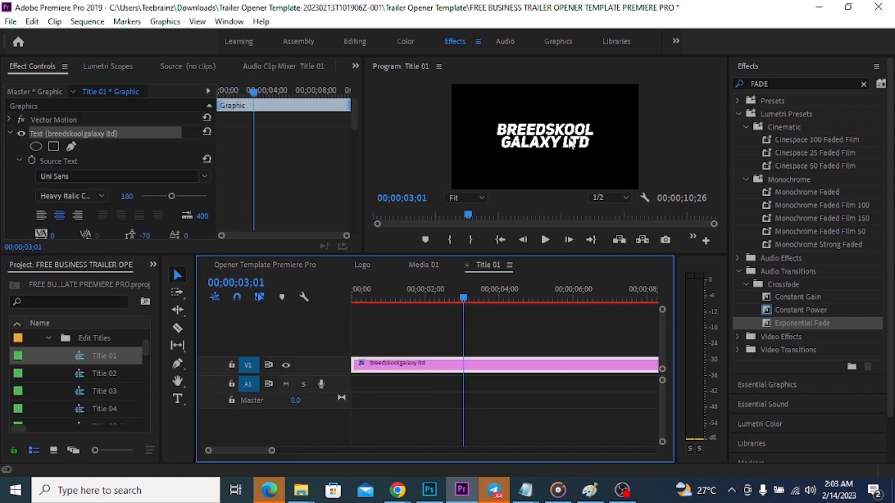
double_click(571, 142)
key("ctrl+a")
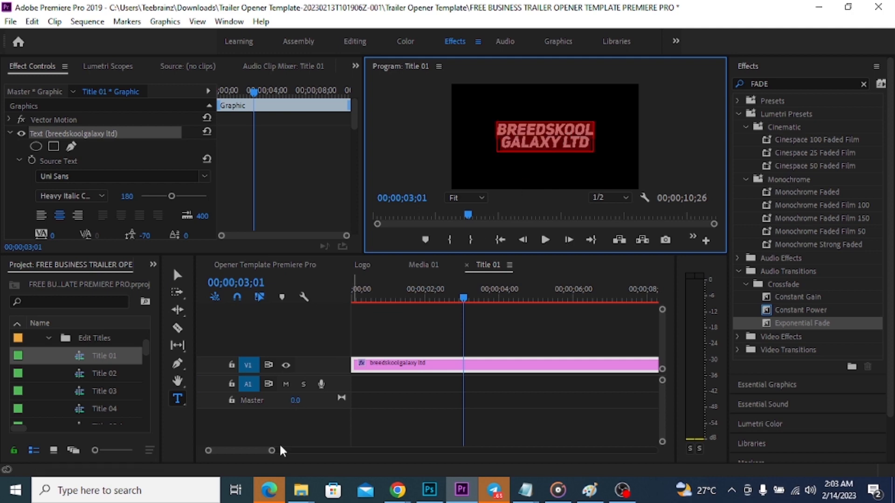
Collapse the Edit Titles bin and scrub through the Opener Template Premiere Pro sequence, returning the playhead to 00;00;00;00
left_click_drag(272, 451, 390, 451)
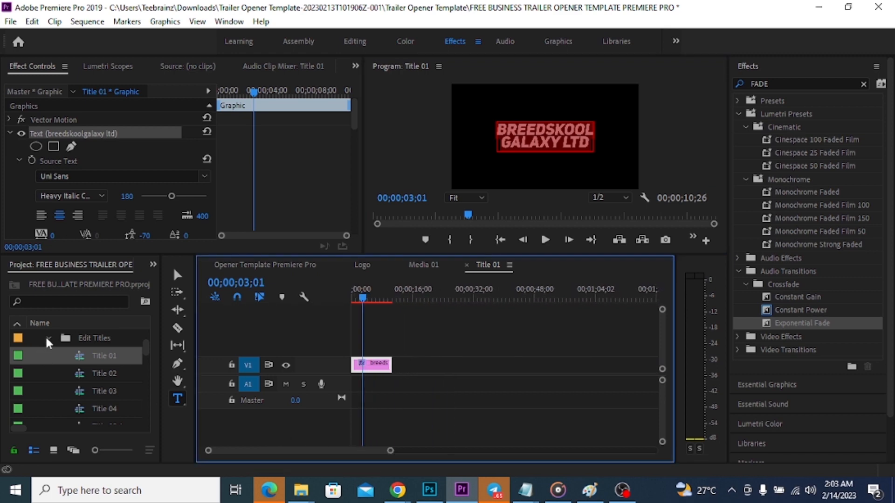
left_click(49, 338)
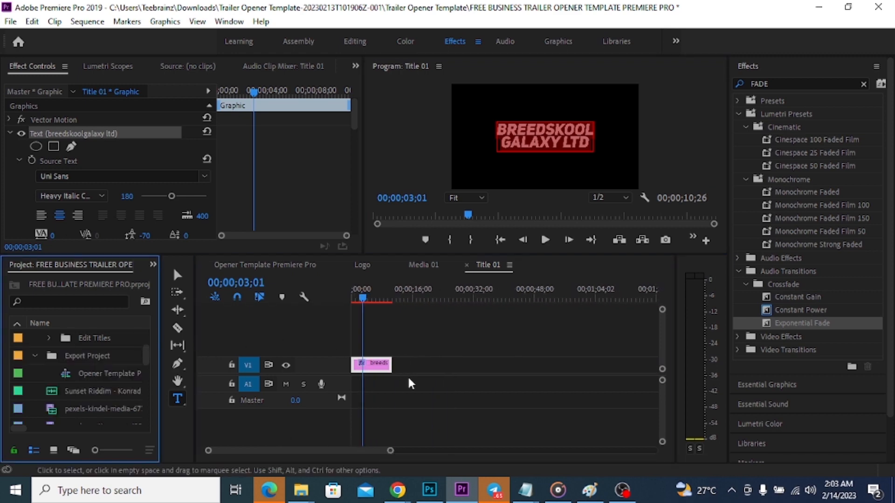
left_click(265, 269)
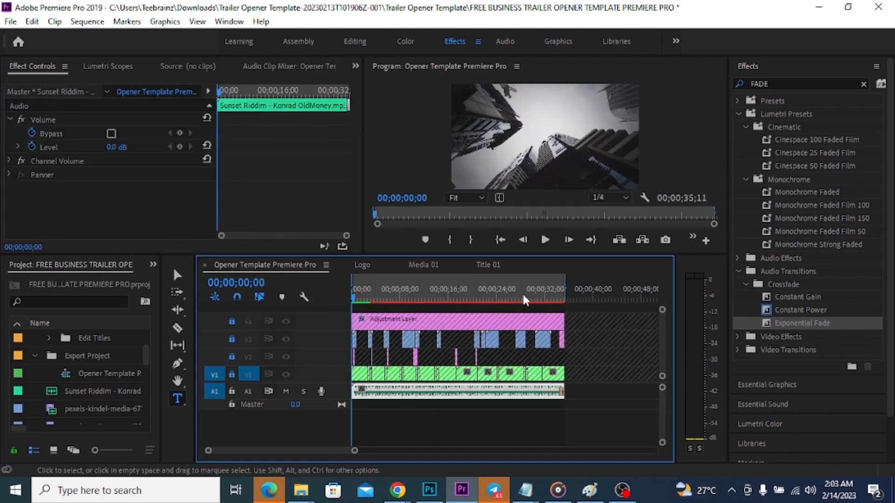
left_click_drag(355, 300, 563, 304)
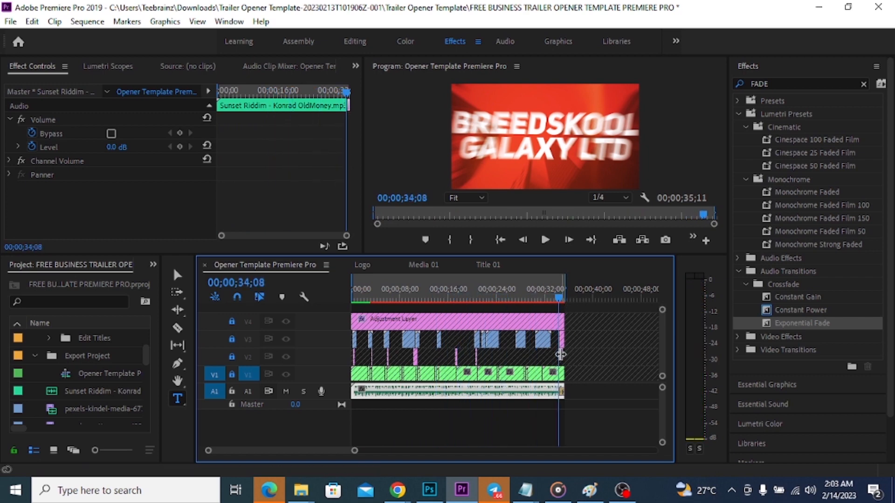
left_click_drag(556, 303, 353, 302)
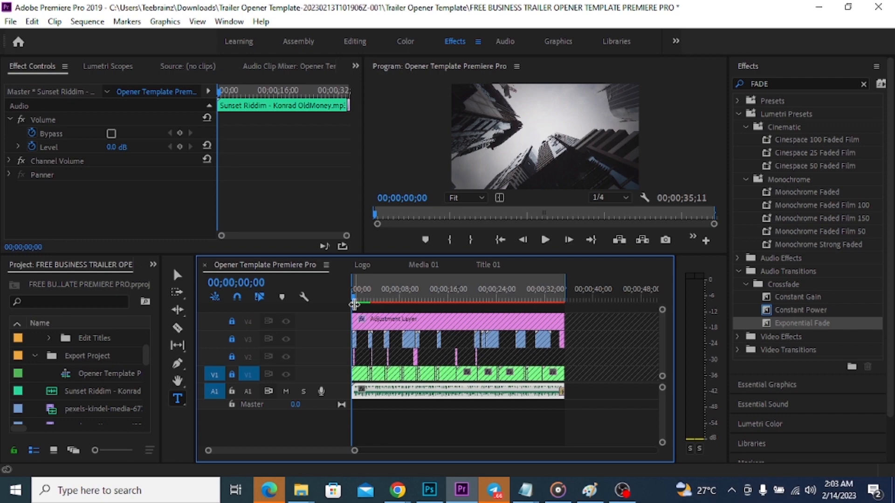
Examine the format and preset choices in the sequence's export settings, keeping H.264 and YouTube 1080p Full HD, and close them without exporting
key("ctrl+m")
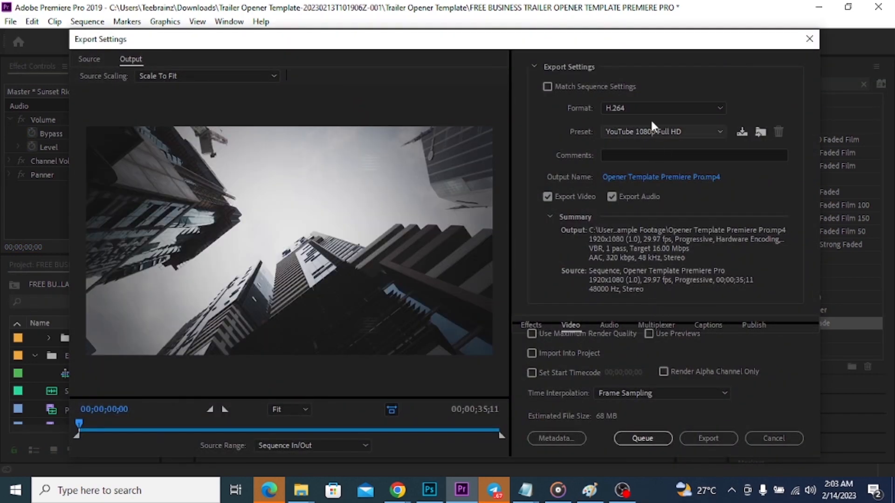
left_click(636, 107)
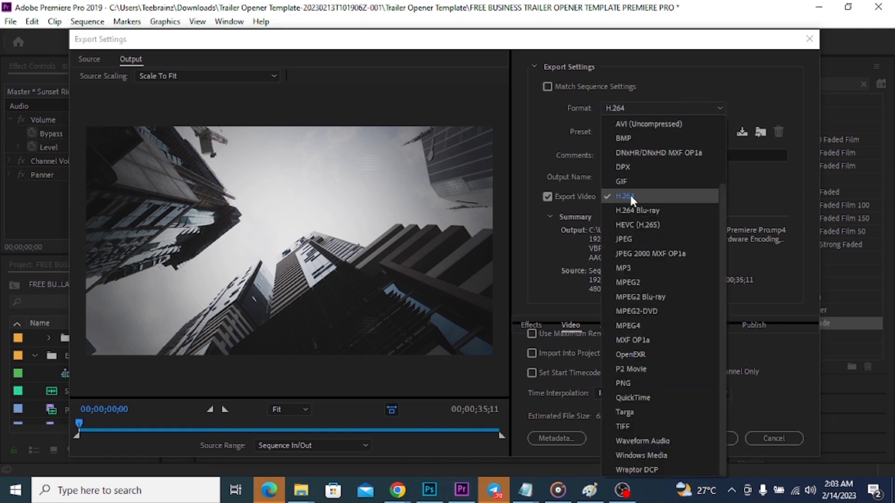
left_click(556, 144)
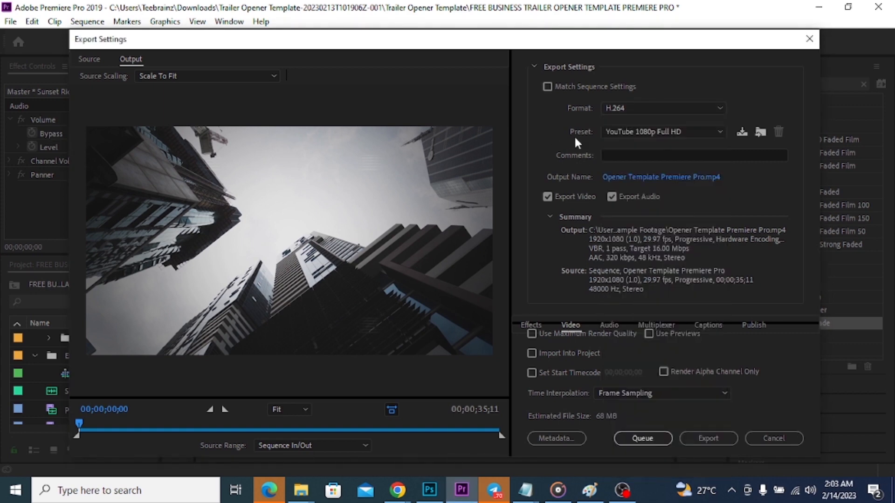
left_click(640, 130)
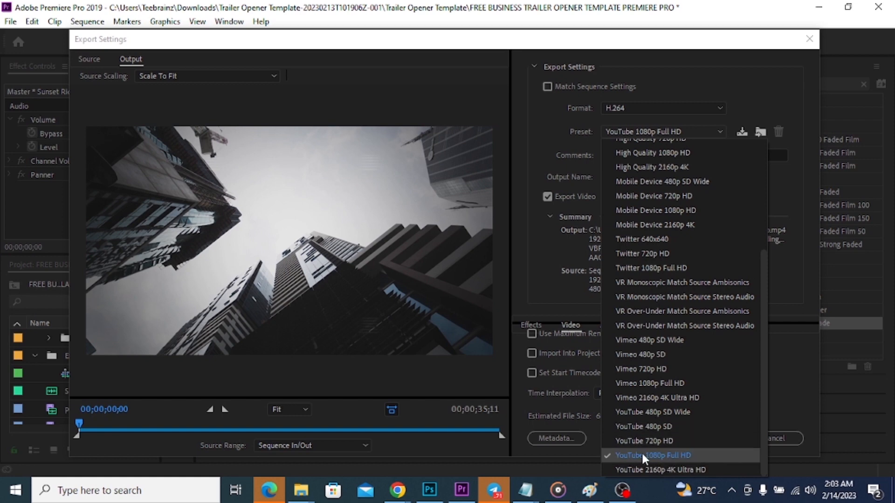
left_click(534, 134)
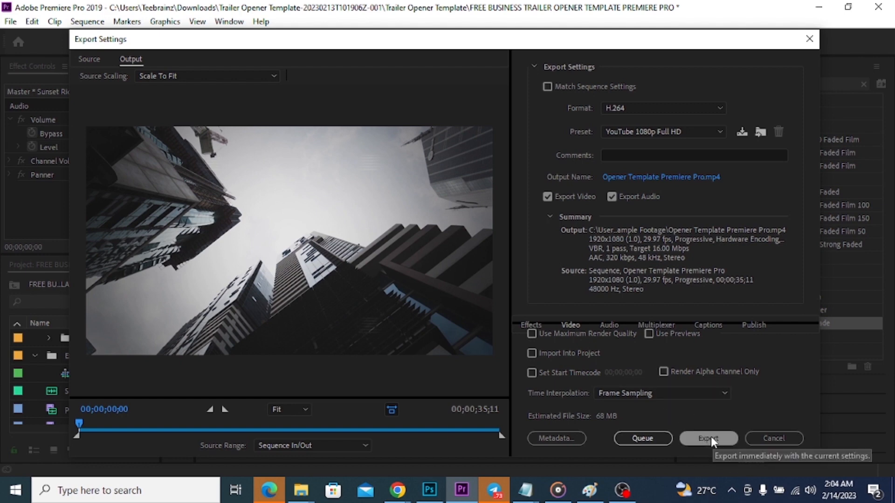
left_click(809, 39)
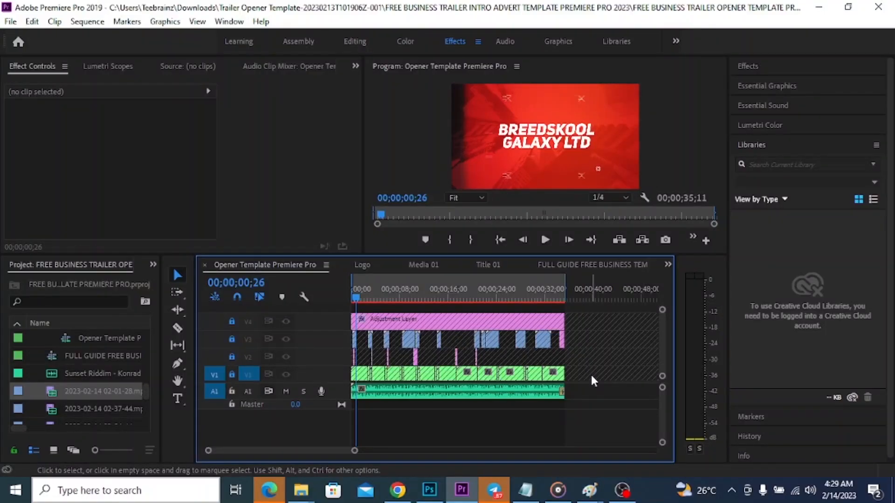
Switch to Chrome and look through the products offered in the Breedskool webstore
left_click(397, 490)
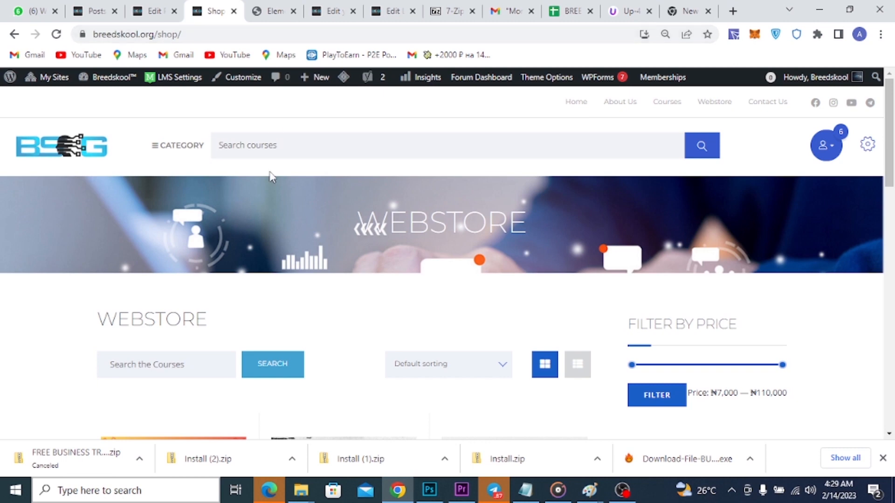
scroll(271, 176, "down", 4)
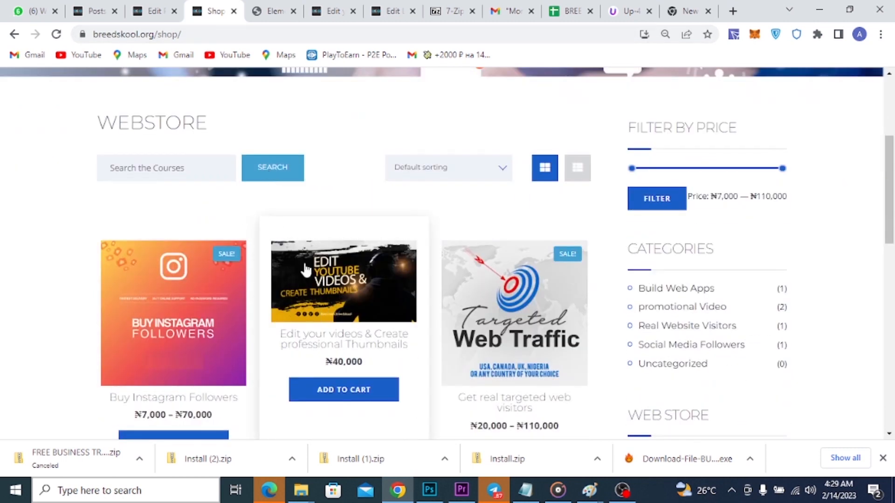
scroll(344, 208, "down", 1)
scroll(326, 228, "down", 1)
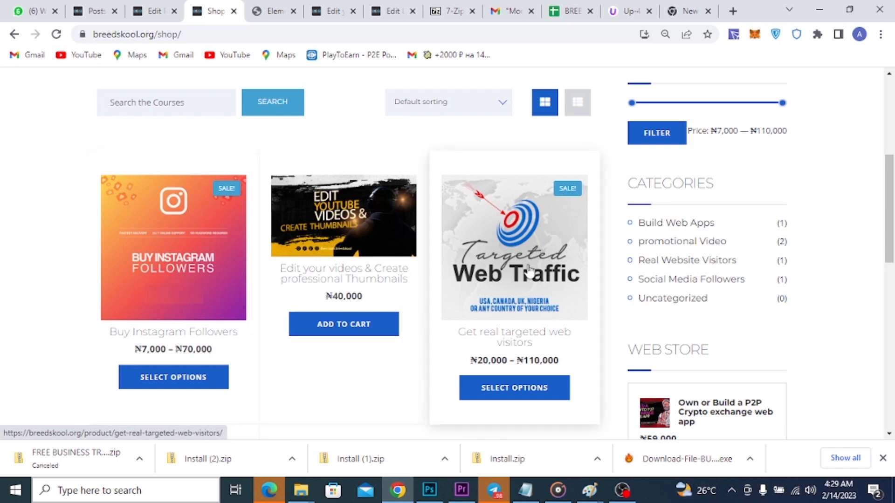
scroll(502, 291, "down", 1)
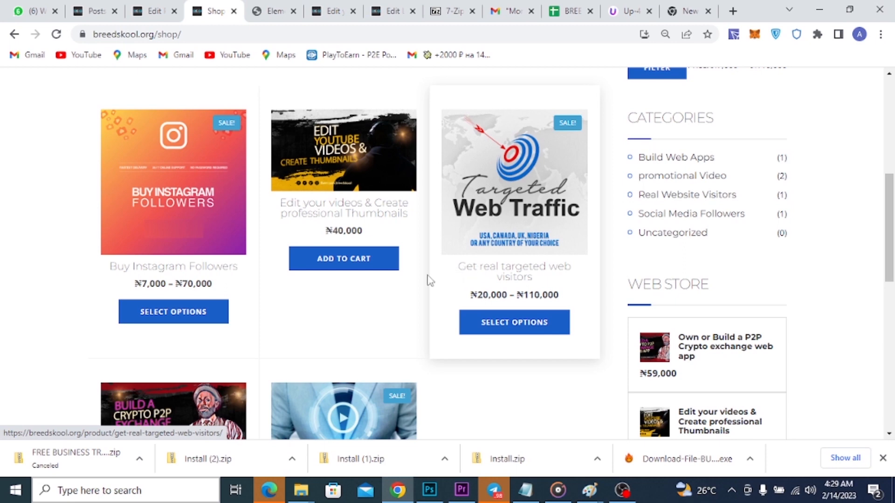
scroll(428, 279, "down", 2)
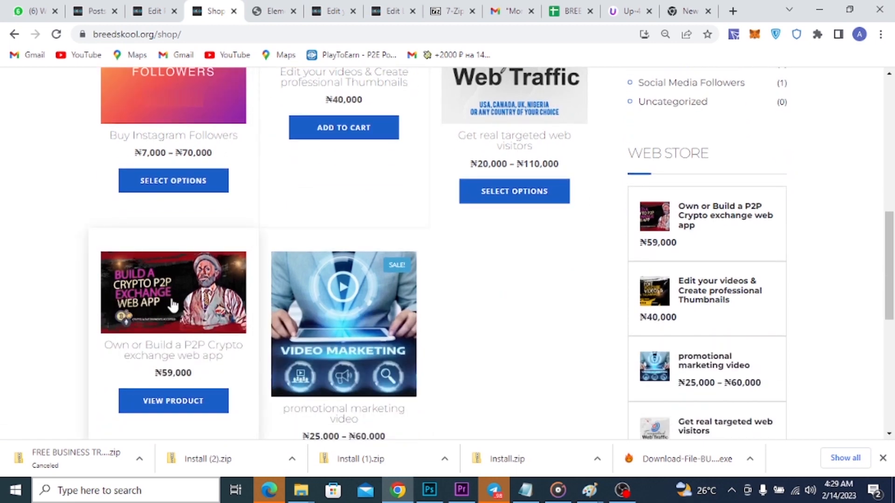
scroll(175, 303, "down", 1)
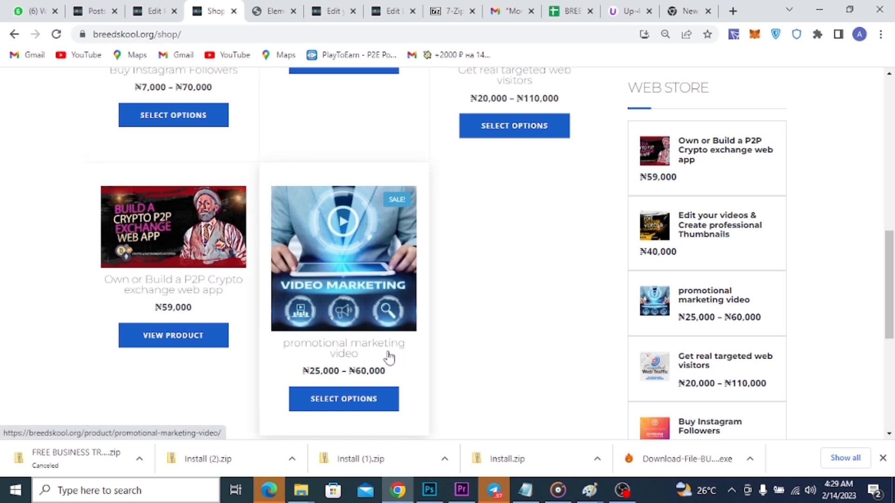
scroll(415, 279, "up", 5)
scroll(410, 244, "up", 1)
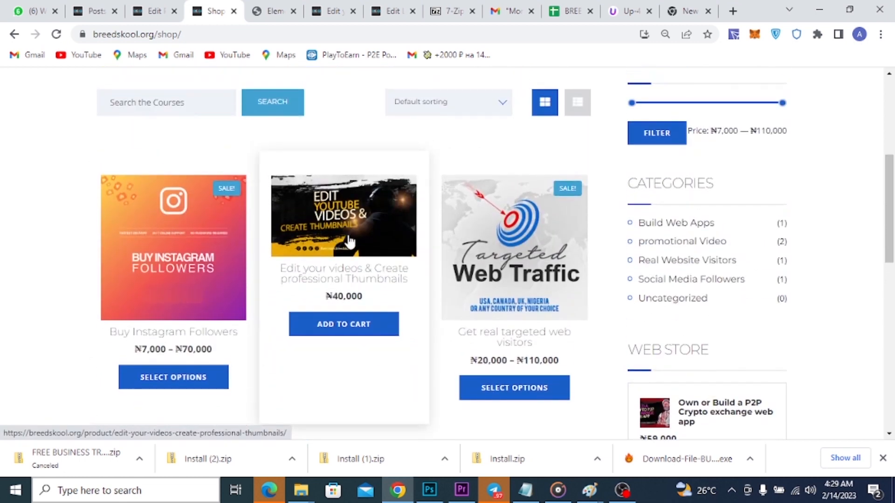
Open the "Edit your videos & Create professional Thumbnails" product and examine its description, ordering options and reviews section
left_click(361, 226)
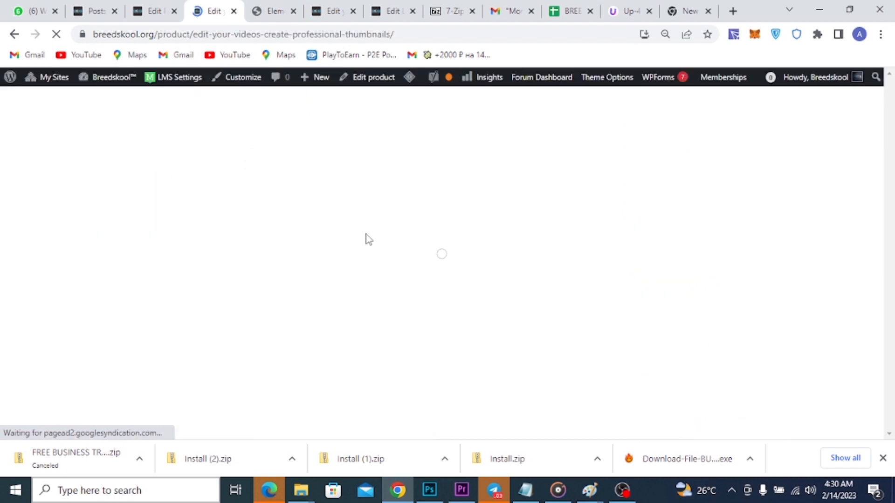
scroll(360, 264, "down", 3)
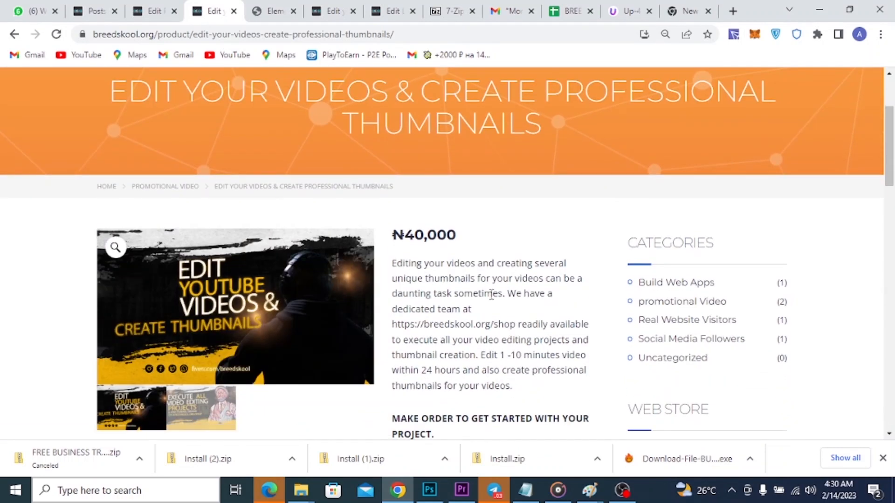
scroll(491, 295, "down", 3)
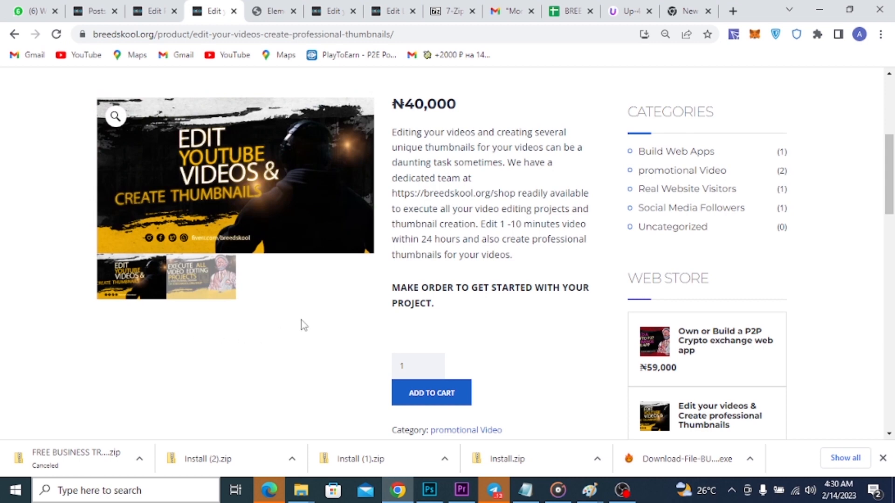
scroll(305, 322, "down", 3)
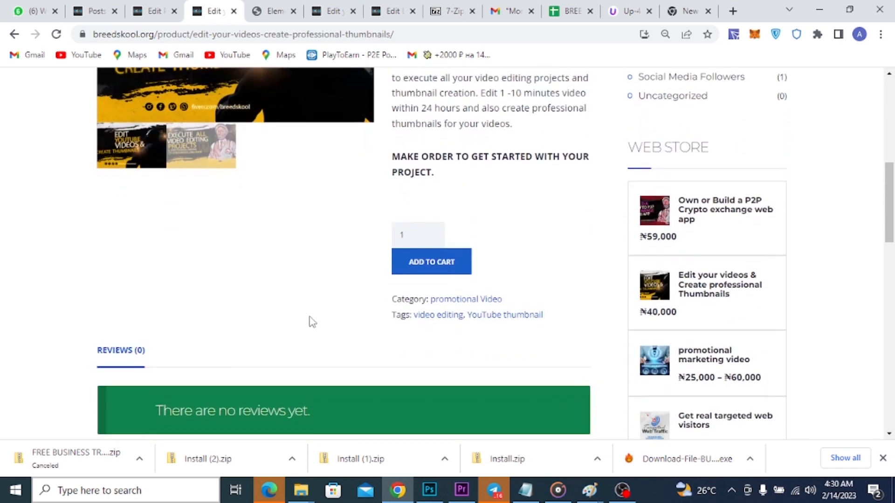
scroll(490, 290, "down", 4)
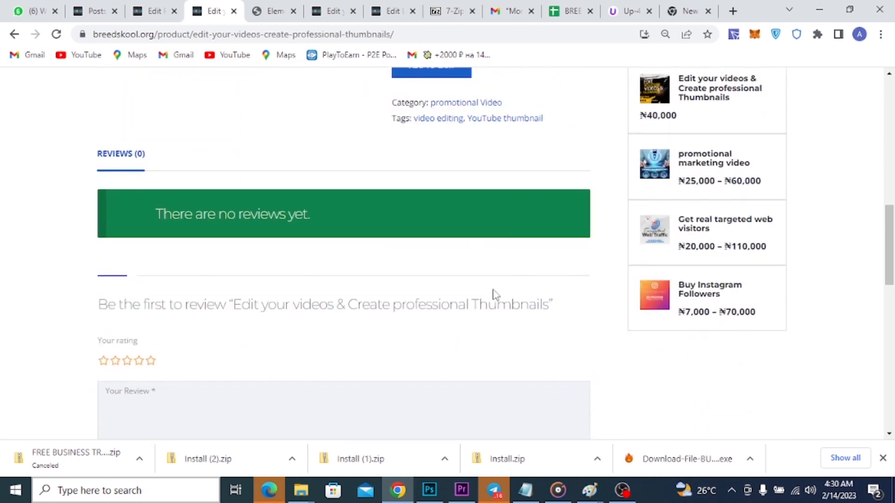
scroll(234, 324, "down", 3)
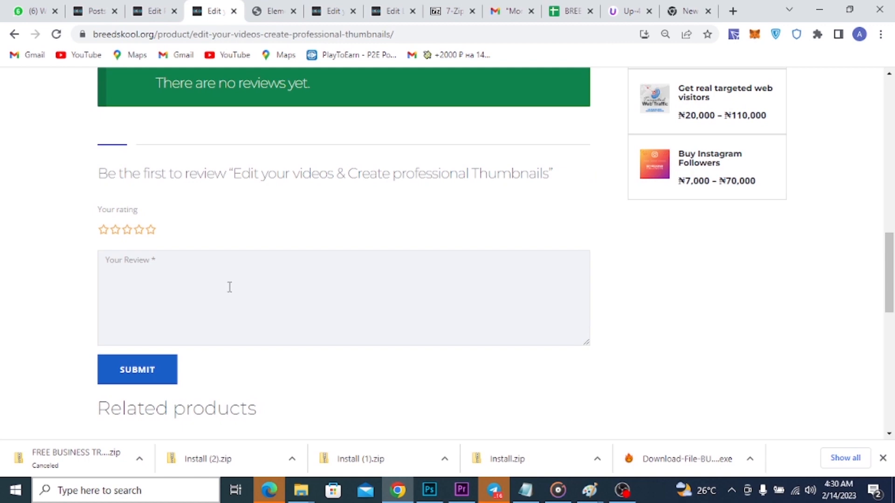
scroll(229, 287, "up", 3)
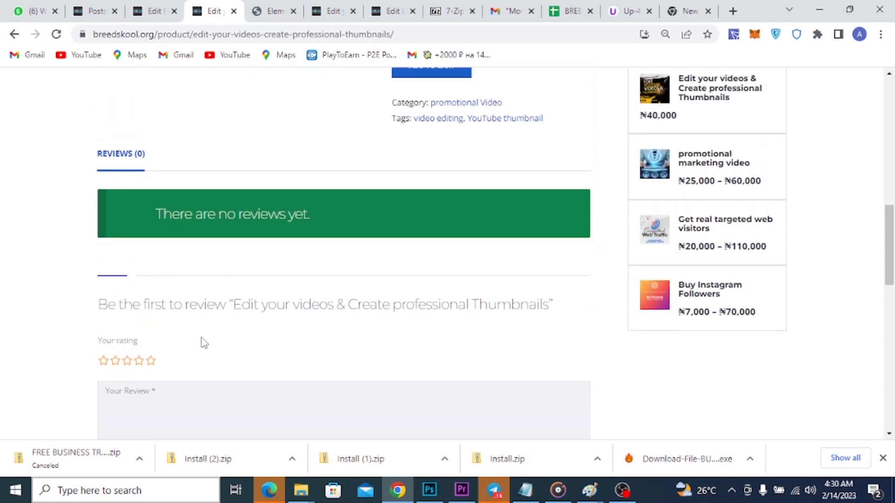
scroll(270, 332, "up", 5)
scroll(282, 310, "up", 3)
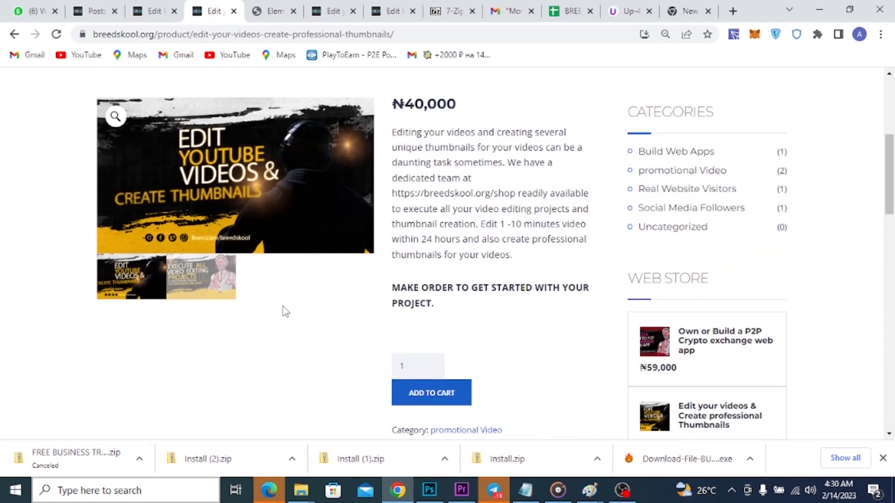